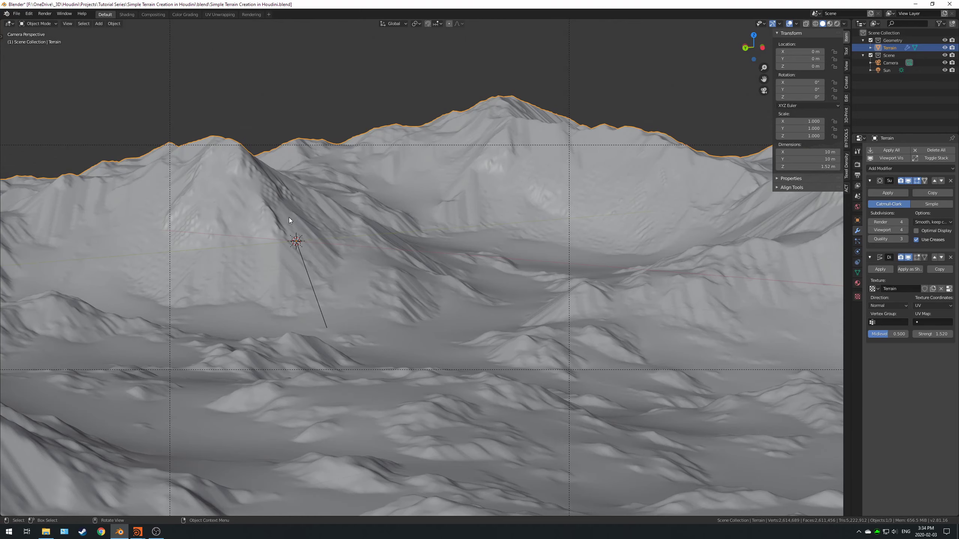
# - Inspect the mountain slopes and open the image sampling settings of the Displace modifier's Terrain texture
pyautogui.keyDown('shift'); pyautogui.moveTo(289, 217); pyautogui.dragTo(408, 280, button='middle'); pyautogui.keyUp('shift')
pyautogui.moveTo(453, 226); pyautogui.dragTo(363, 152, button='middle')
pyautogui.keyDown('shift'); pyautogui.moveTo(363, 152); pyautogui.dragTo(529, 212, button='middle'); pyautogui.keyUp('shift')
pyautogui.click(949, 288)
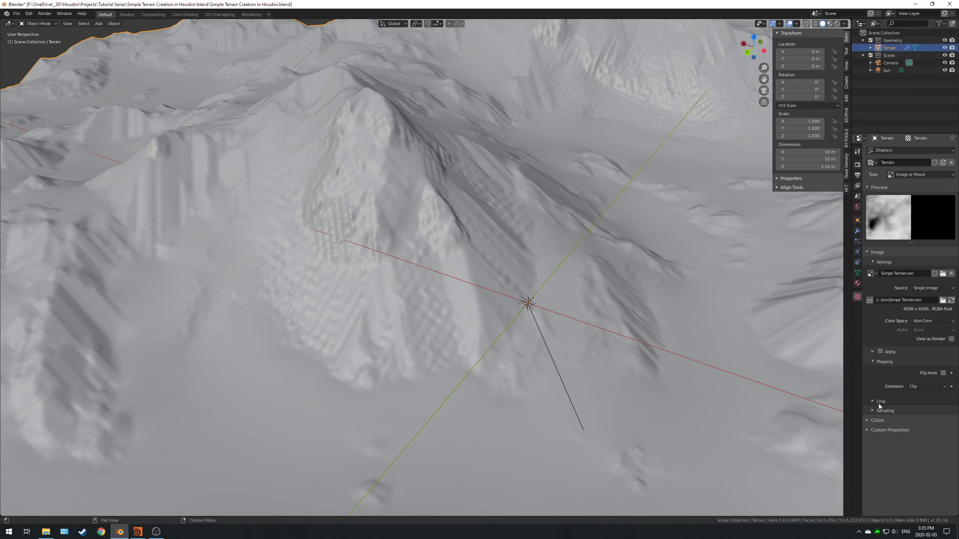
pyautogui.click(873, 412)
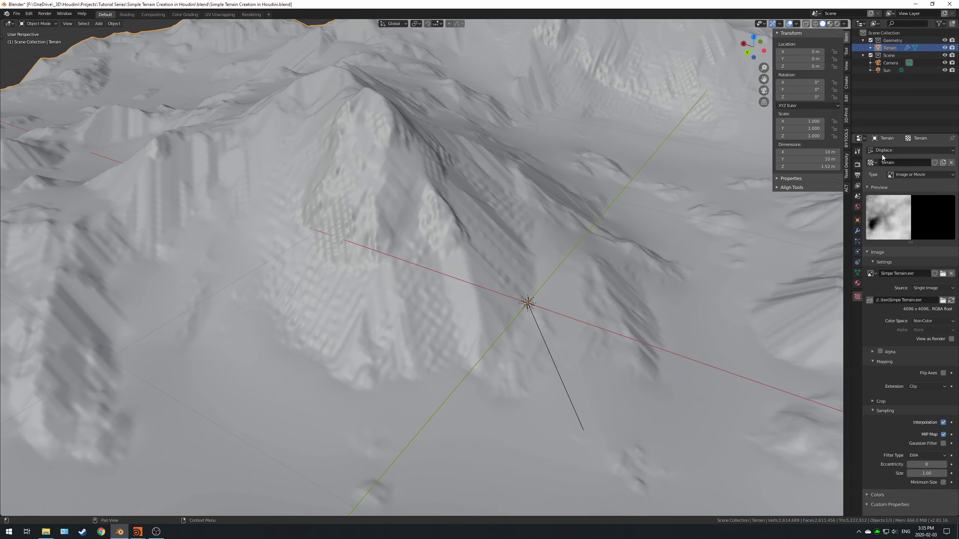
pyautogui.click(857, 231)
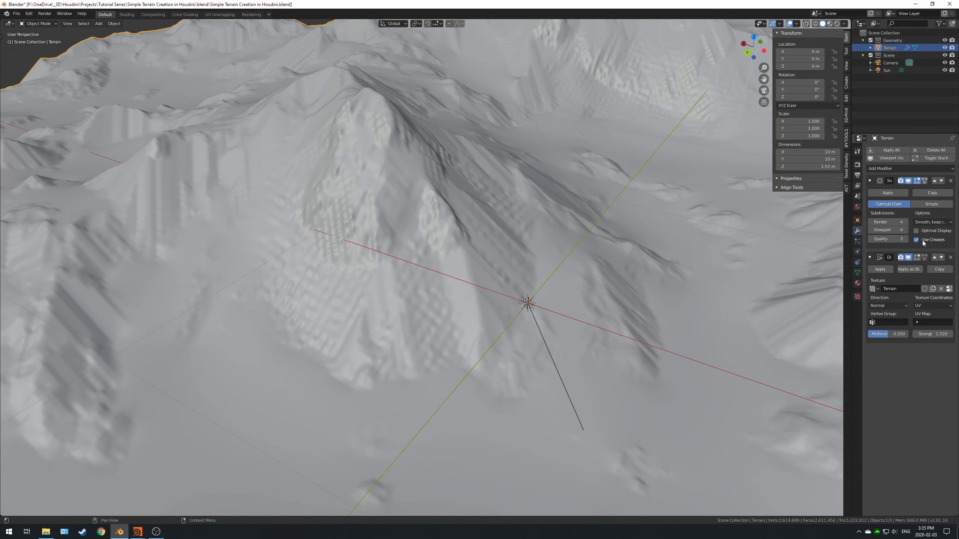
pyautogui.click(949, 289)
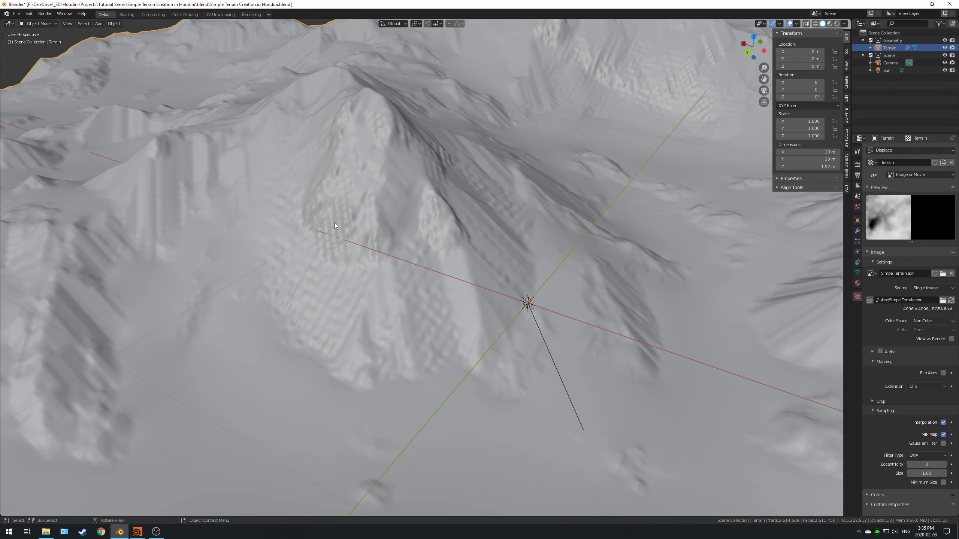
# - Set the Terrain texture's sampling filter size to 15 and check the smoothing on the mountain slope
pyautogui.keyDown('shift'); pyautogui.moveTo(334, 225); pyautogui.dragTo(376, 241, button='middle'); pyautogui.keyUp('shift')
pyautogui.click(921, 473)
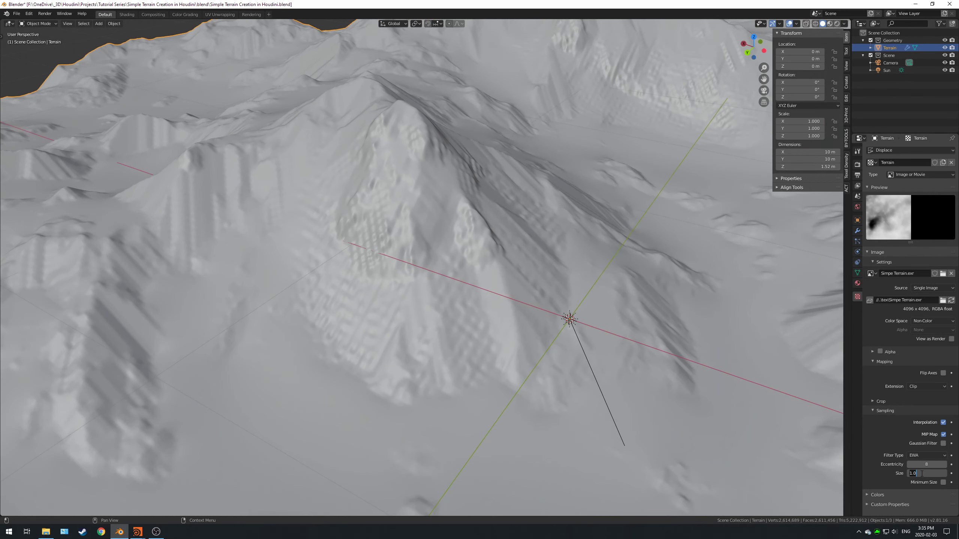
pyautogui.write('15')
pyautogui.press('Return')
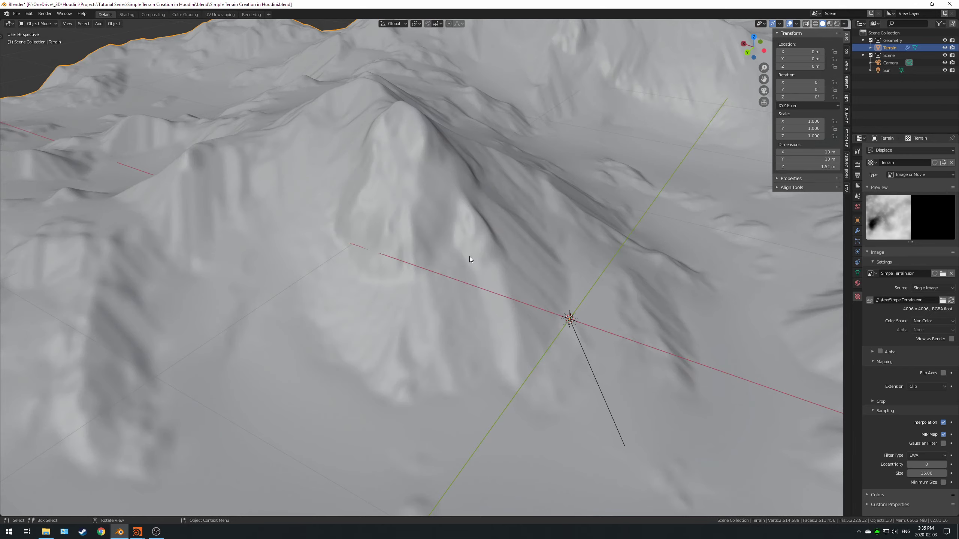
pyautogui.moveTo(450, 270); pyautogui.dragTo(443, 244, button='middle')
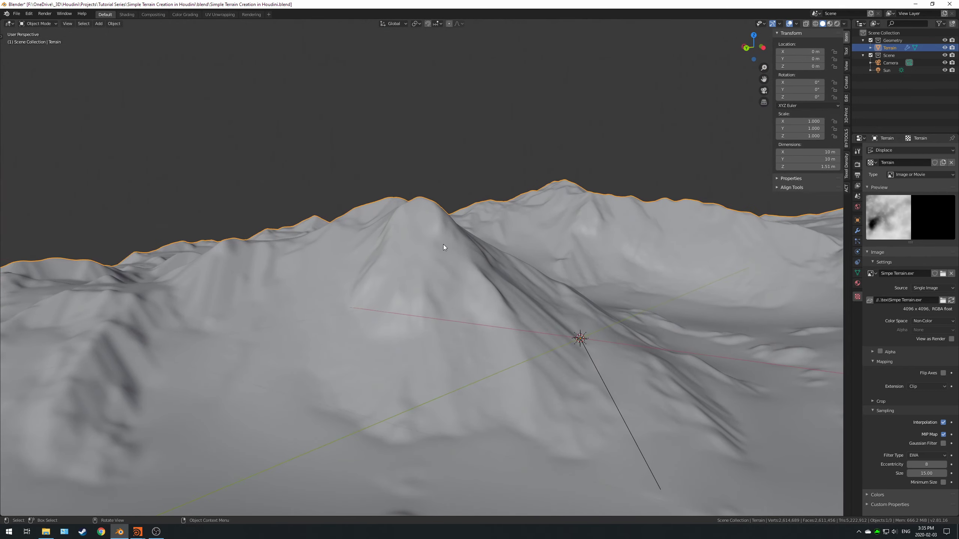
# - Reduce the Terrain texture's sampling filter size to 8 and inspect the slope up close
pyautogui.click(923, 473)
pyautogui.write('8')
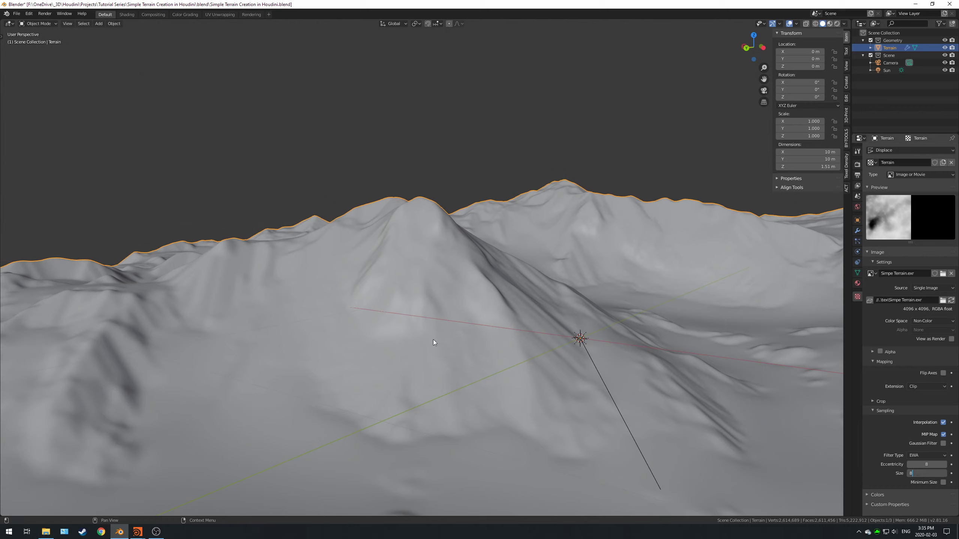
pyautogui.press('Return')
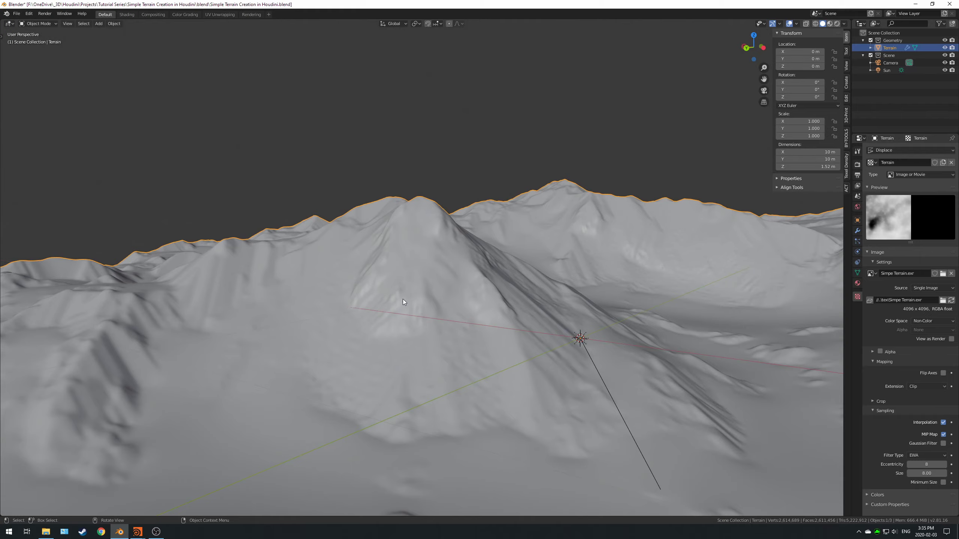
pyautogui.moveTo(403, 300)
pyautogui.mouseDown(button='middle')
pyautogui.moveTo(417, 284)
pyautogui.moveTo(412, 309)
pyautogui.mouseUp(button='middle')
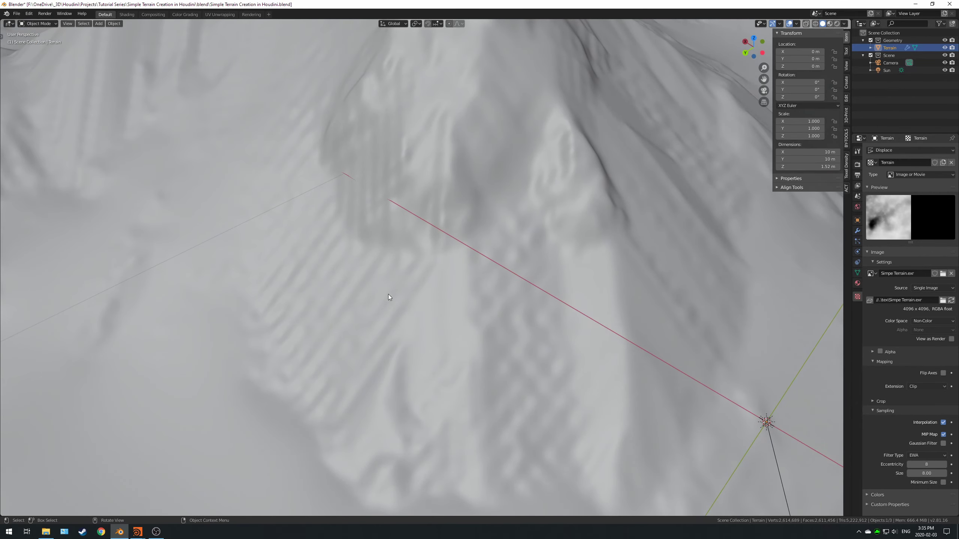
# - Restore the Terrain texture's sampling filter size to 1 and return to the camera view
pyautogui.click(923, 474)
pyautogui.write('1')
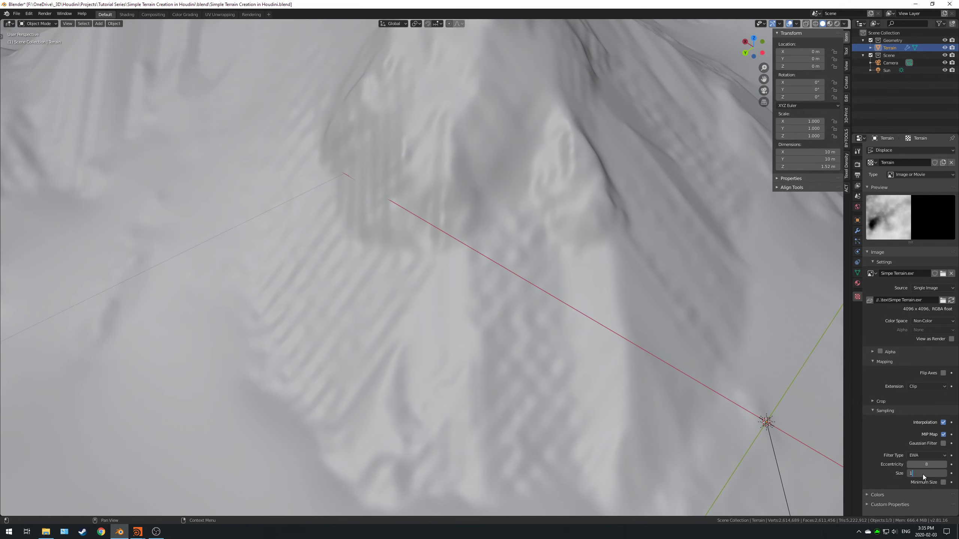
pyautogui.press('Return')
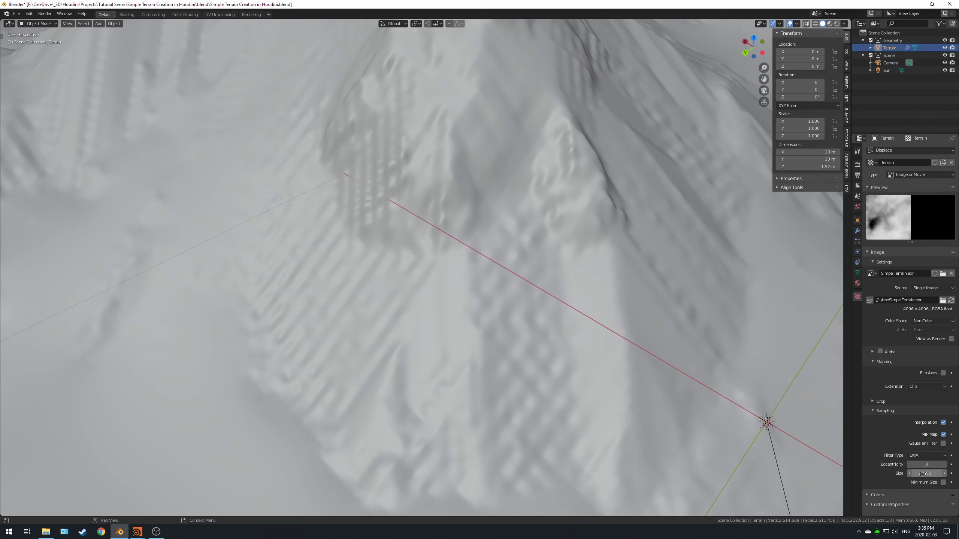
pyautogui.press('KP_0')
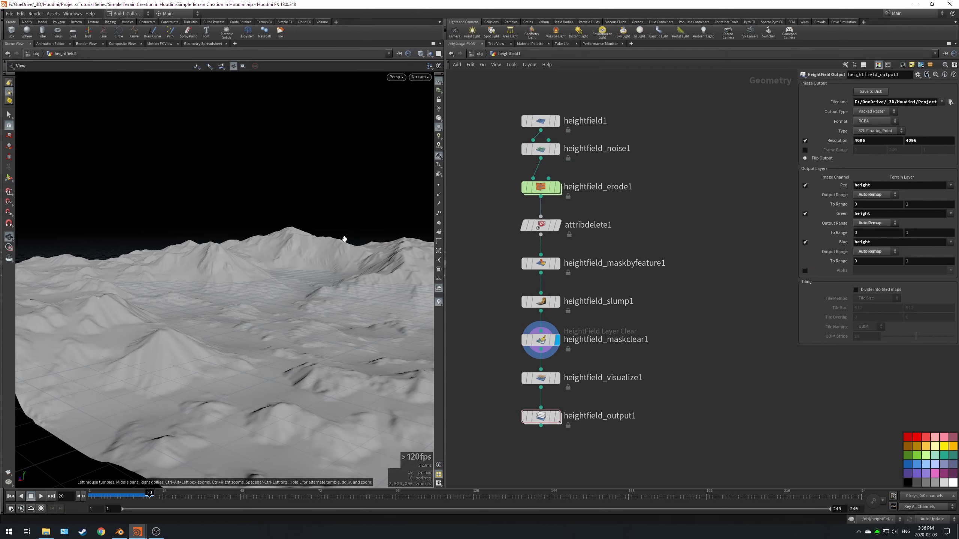
# - In Houdini, hide the viewport's reference grid and inspect the heightfield's mountain slopes up close
pyautogui.moveTo(234, 264); pyautogui.dragTo(245, 288)
pyautogui.moveTo(229, 177); pyautogui.dragTo(306, 294)
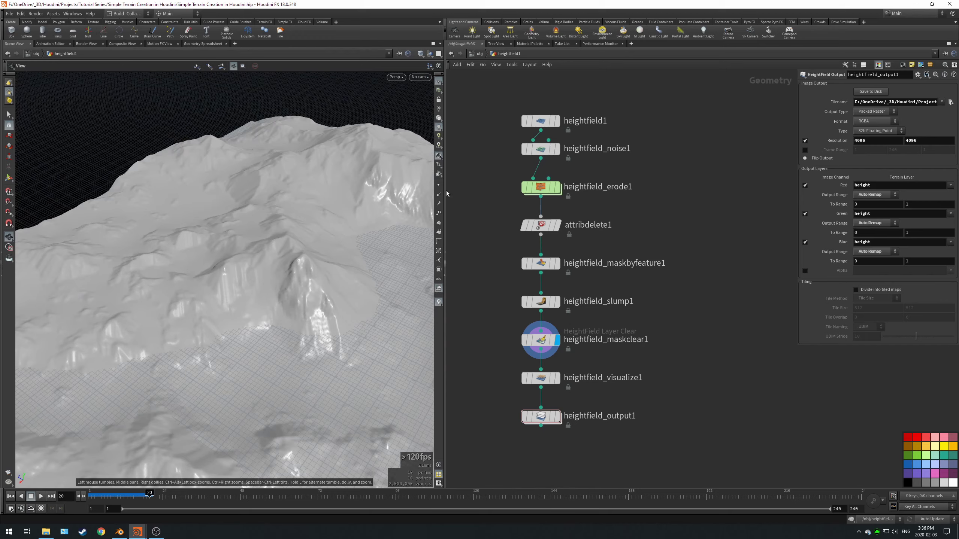
pyautogui.click(438, 81)
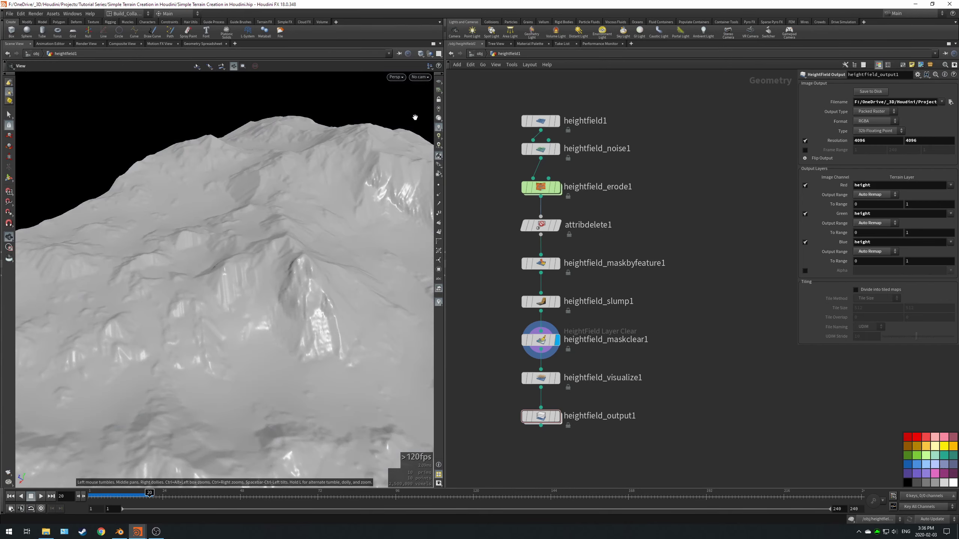
pyautogui.moveTo(266, 332); pyautogui.dragTo(292, 260, button='right')
pyautogui.moveTo(292, 260); pyautogui.dragTo(358, 265)
pyautogui.moveTo(357, 265); pyautogui.dragTo(263, 224, button='middle')
pyautogui.moveTo(263, 224); pyautogui.dragTo(279, 238)
# - Set the grid spacing of the heightfield1 node to 0.5
pyautogui.click(542, 121)
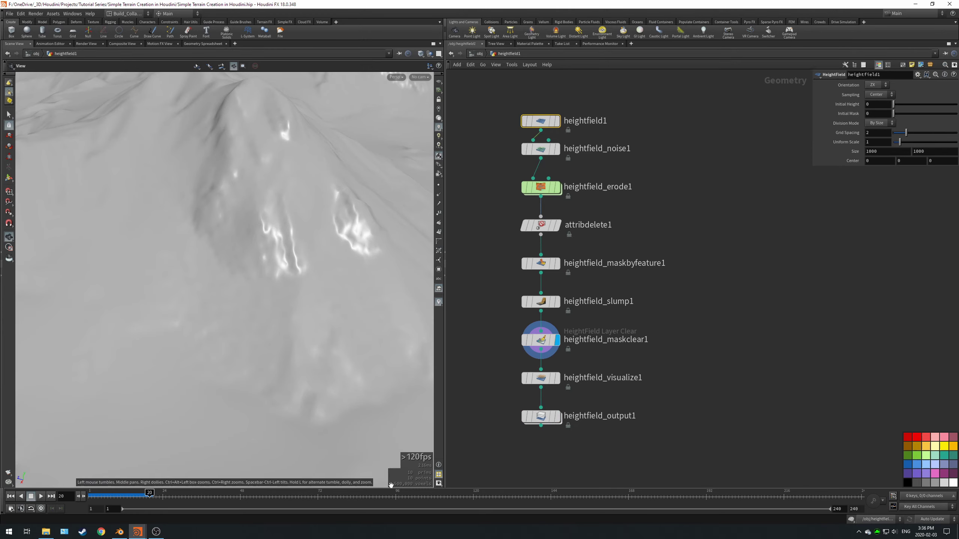
pyautogui.scroll(-3, 226, 166)
pyautogui.moveTo(246, 197); pyautogui.dragTo(270, 358, button='middle')
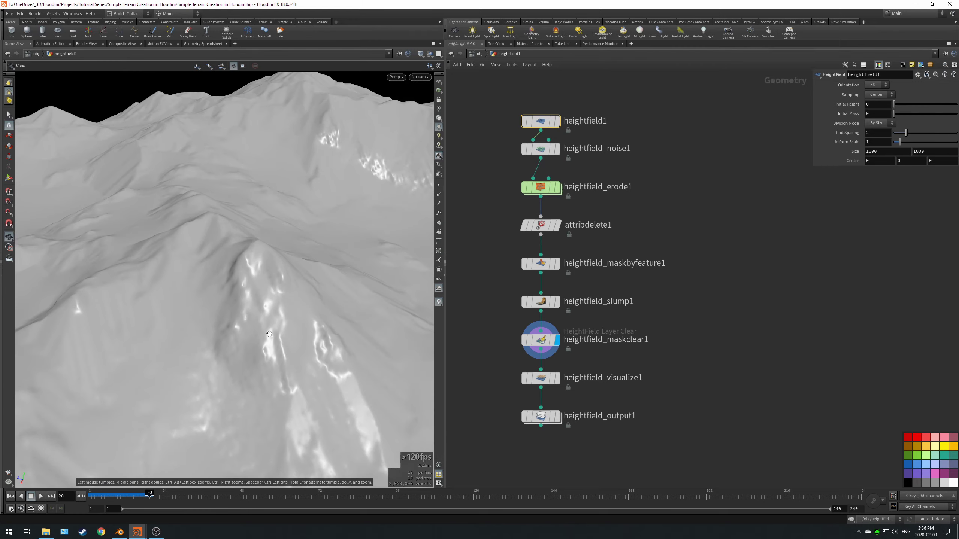
pyautogui.moveTo(257, 219); pyautogui.dragTo(313, 257)
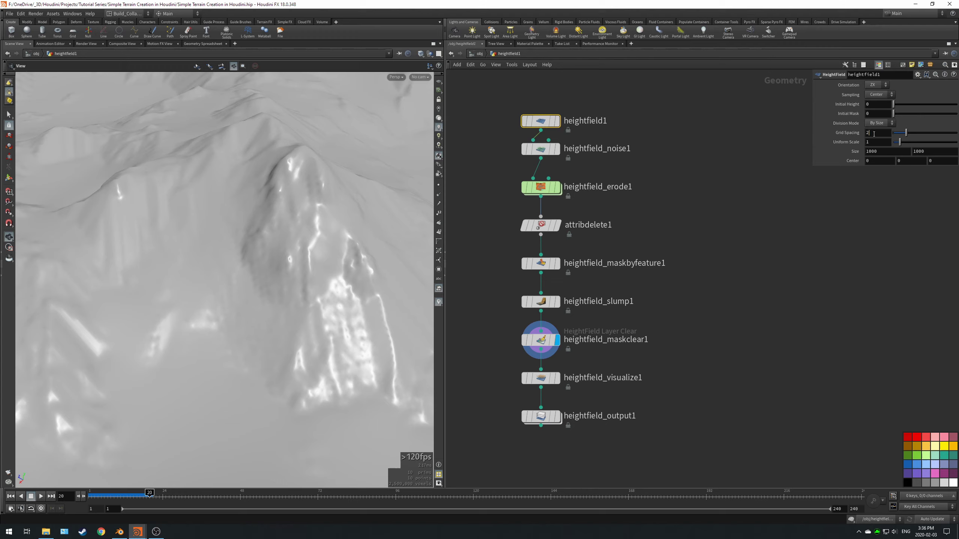
pyautogui.press('BackSpace')
pyautogui.write('.5')
pyautogui.press('Return')
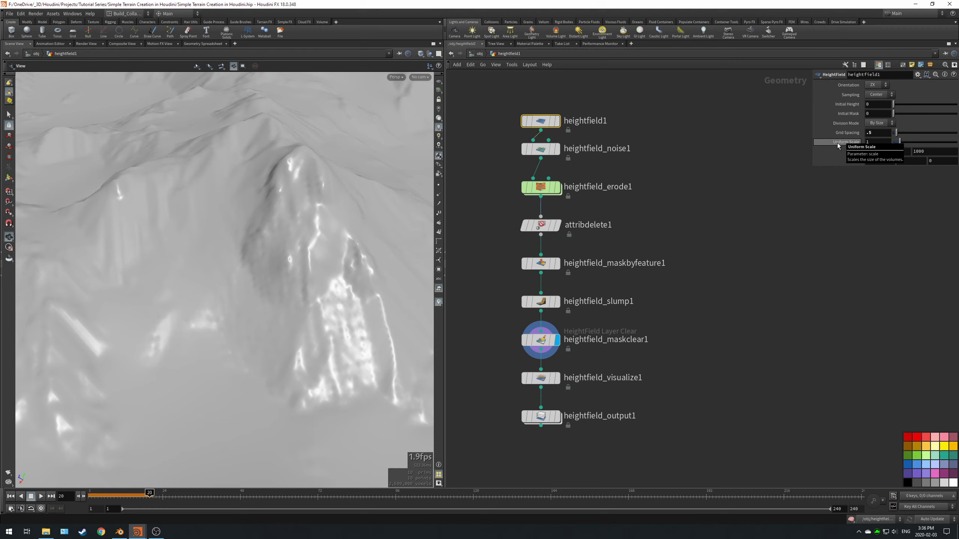
# - Display the heightfield_noise1 output and examine the noise detail on the mountains before erosion
pyautogui.click(557, 121)
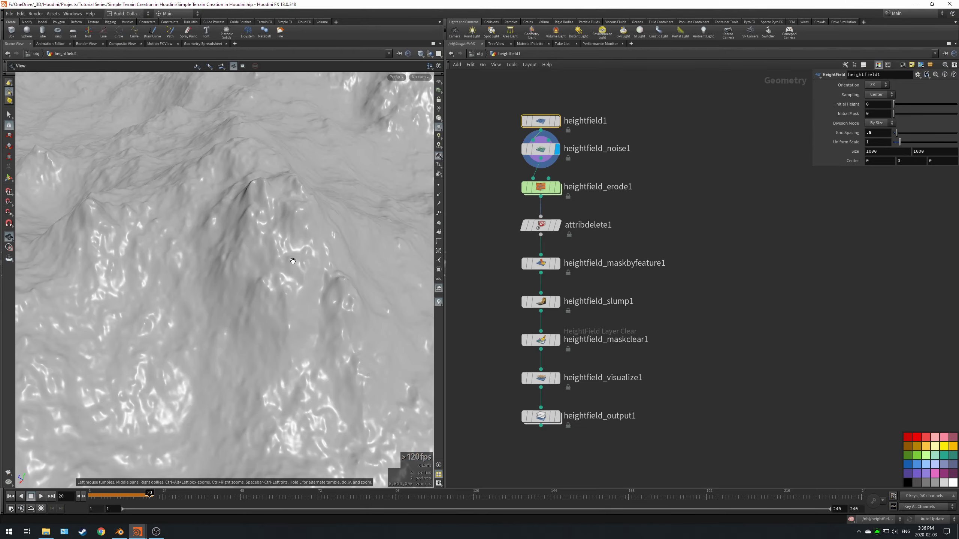
pyautogui.scroll(-3, 293, 261)
pyautogui.moveTo(290, 267); pyautogui.dragTo(278, 311, button='middle')
pyautogui.moveTo(278, 311); pyautogui.dragTo(253, 305)
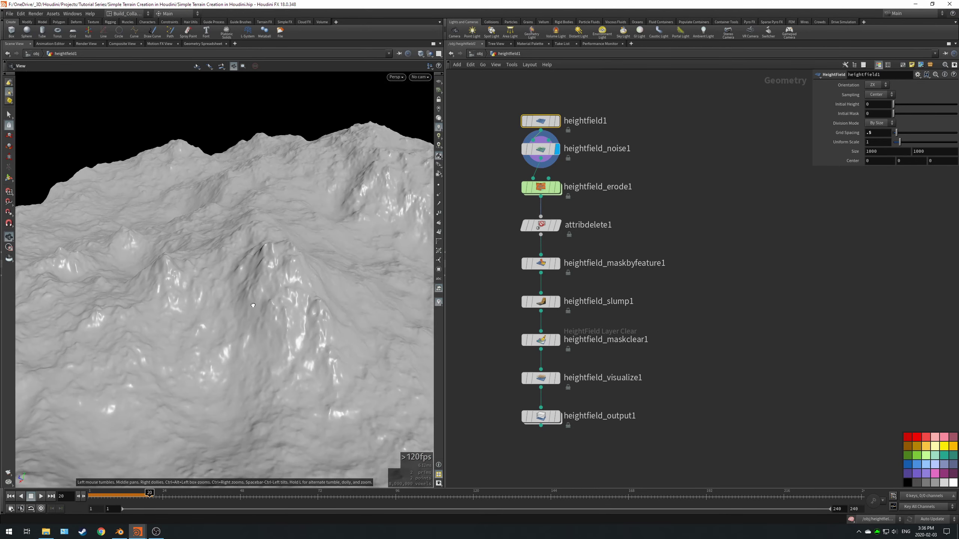
# - Display the heightfield_erode1 node and enable Post Smooth for its Debris Flow, checking the eroded slopes
pyautogui.click(540, 187)
pyautogui.click(558, 187)
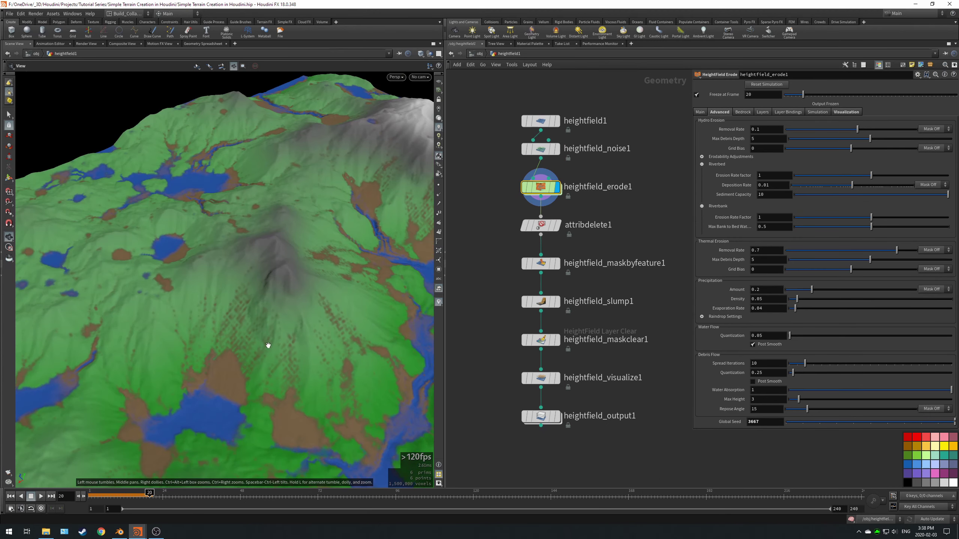
pyautogui.moveTo(268, 342); pyautogui.dragTo(290, 268)
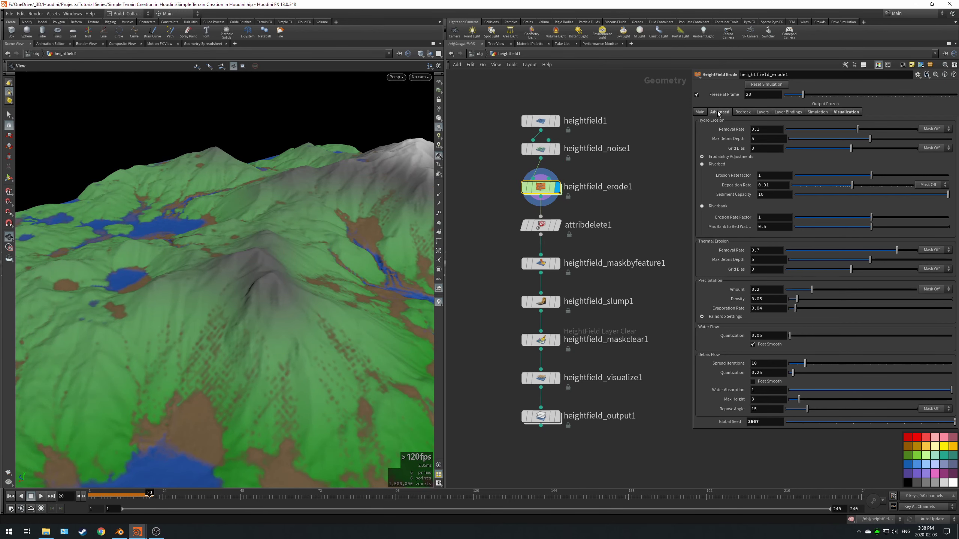
pyautogui.click(752, 381)
pyautogui.moveTo(214, 269); pyautogui.dragTo(248, 253)
pyautogui.moveTo(248, 252); pyautogui.dragTo(214, 325, button='right')
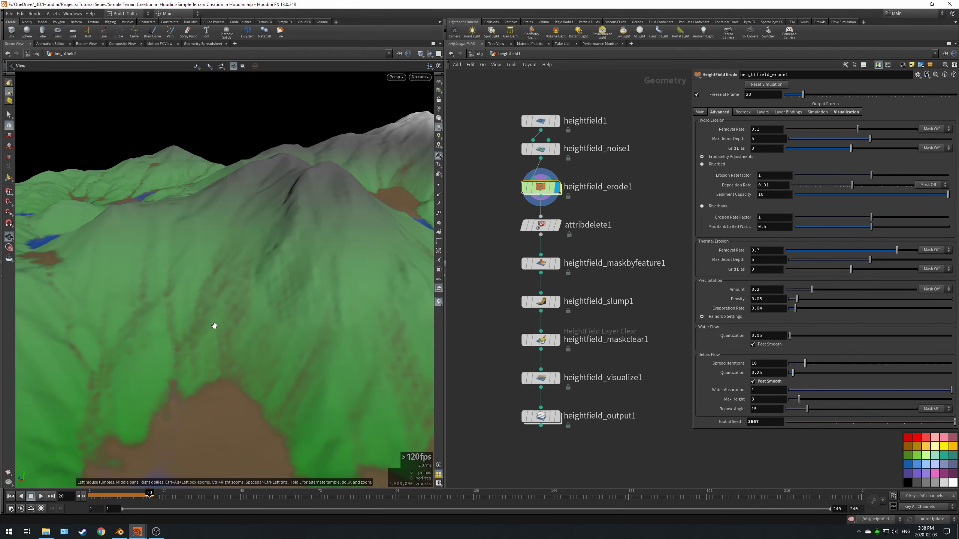
pyautogui.moveTo(213, 326); pyautogui.dragTo(208, 146)
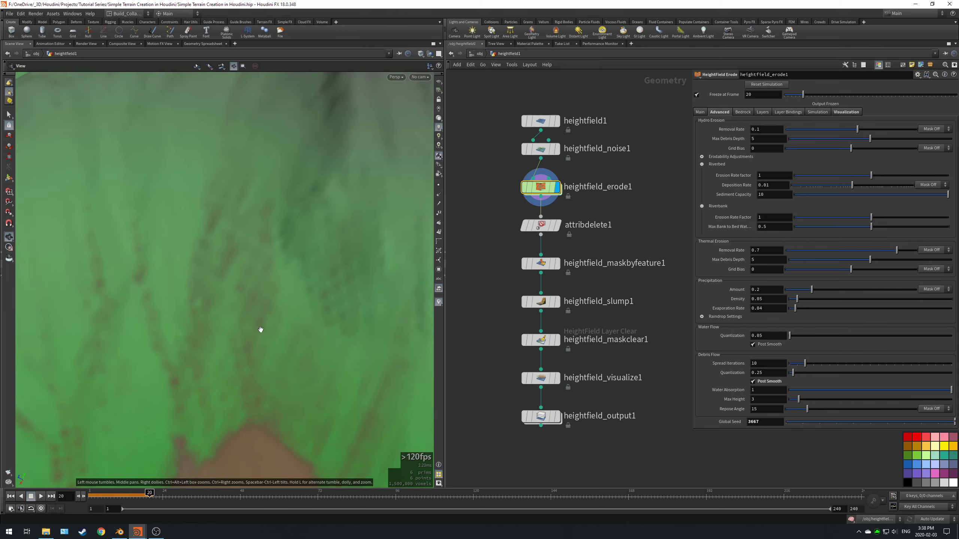
pyautogui.moveTo(261, 330); pyautogui.dragTo(339, 265)
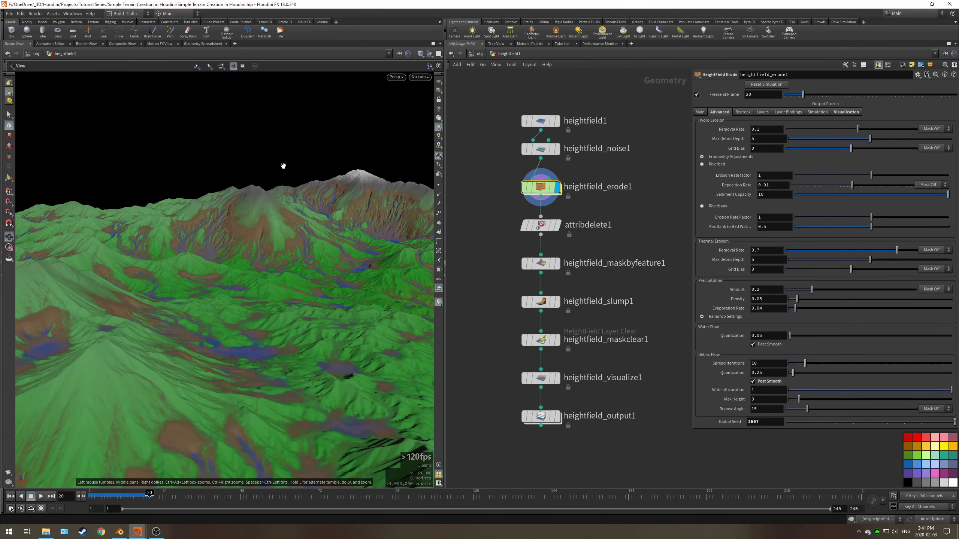
# - Compare the eroded slopes without debris smoothing, and re-enable Post Smooth under Debris Flow
pyautogui.moveTo(284, 166); pyautogui.dragTo(294, 242)
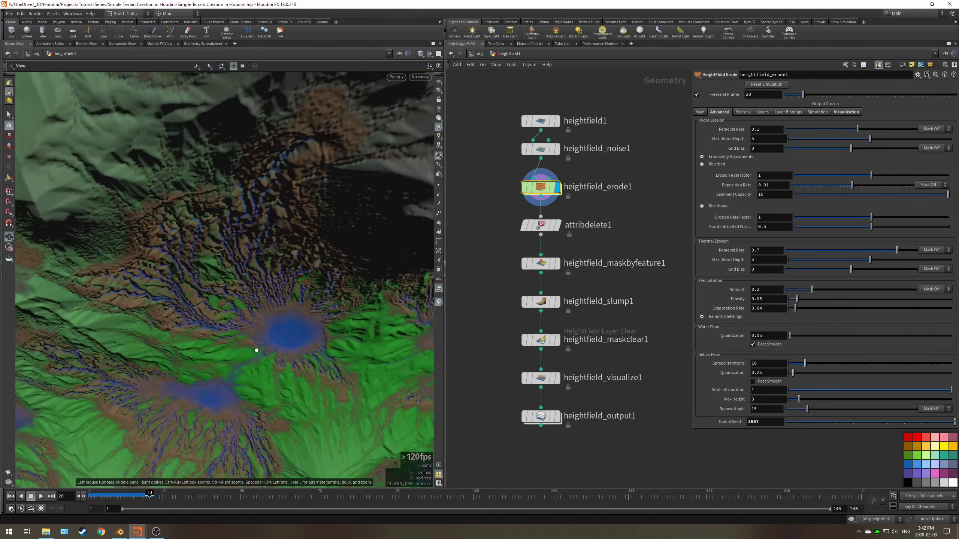
pyautogui.moveTo(224, 288); pyautogui.dragTo(275, 242)
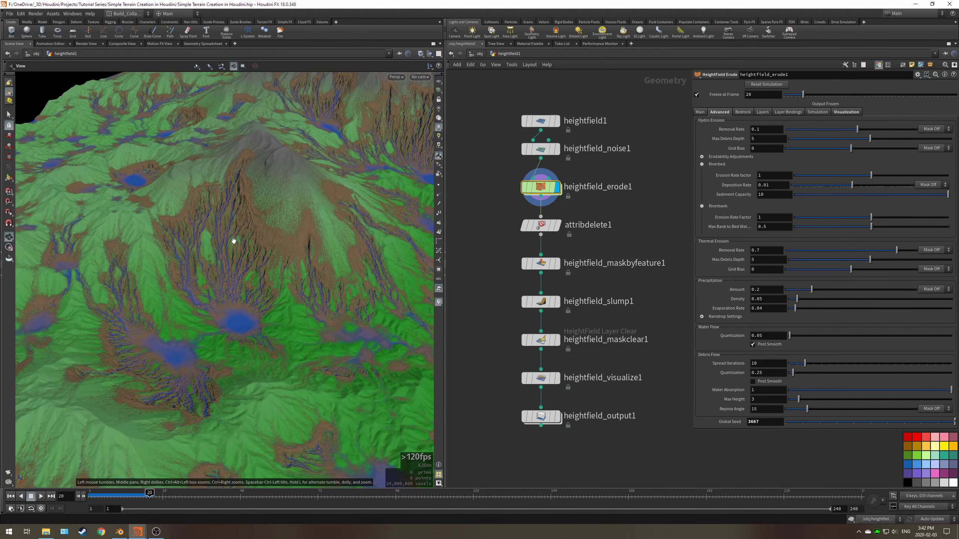
pyautogui.click(752, 381)
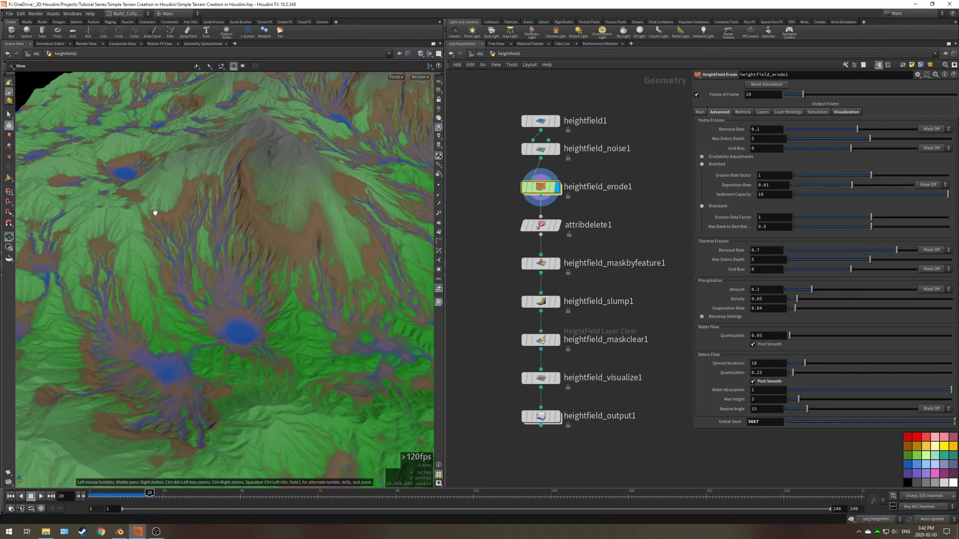
pyautogui.moveTo(154, 212); pyautogui.dragTo(265, 261, button='right')
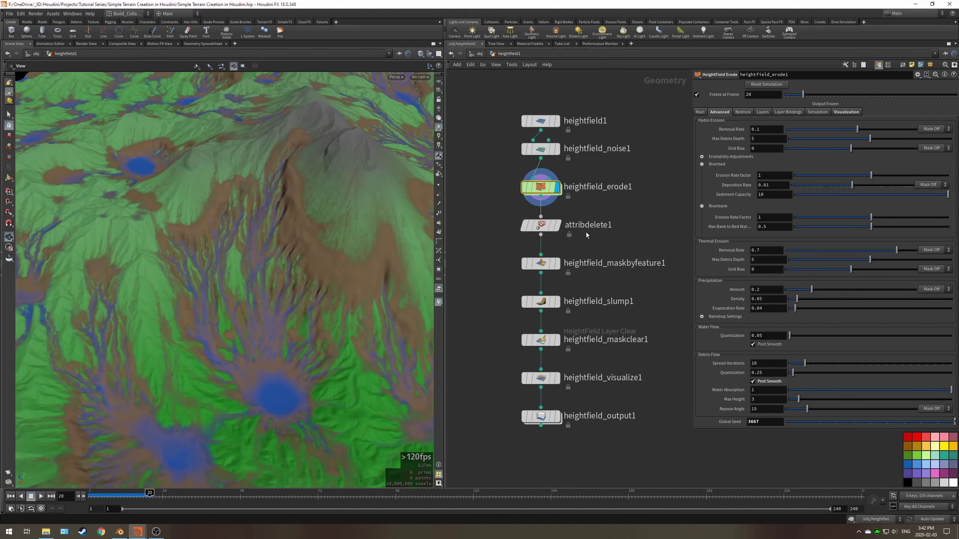
# - Display the attribdelete1 output and compare the plain terrain with Debris Flow Post Smooth off and on
pyautogui.click(558, 226)
pyautogui.moveTo(285, 287); pyautogui.dragTo(414, 262)
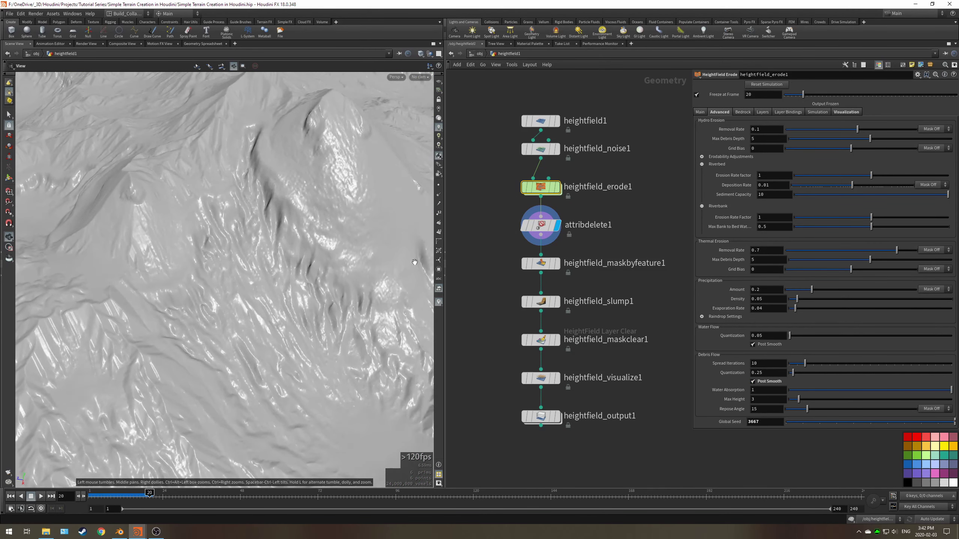
pyautogui.click(753, 382)
pyautogui.click(753, 381)
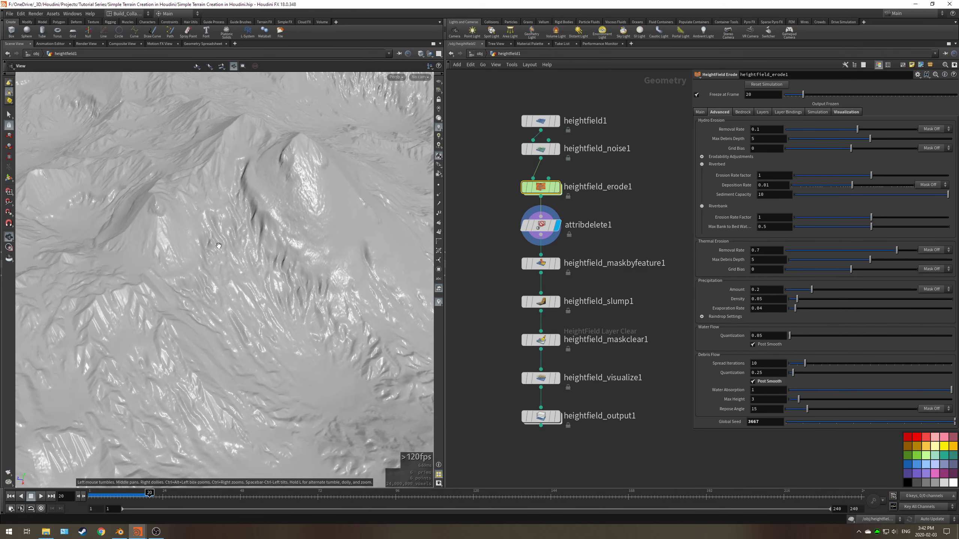
pyautogui.moveTo(321, 287); pyautogui.dragTo(236, 291)
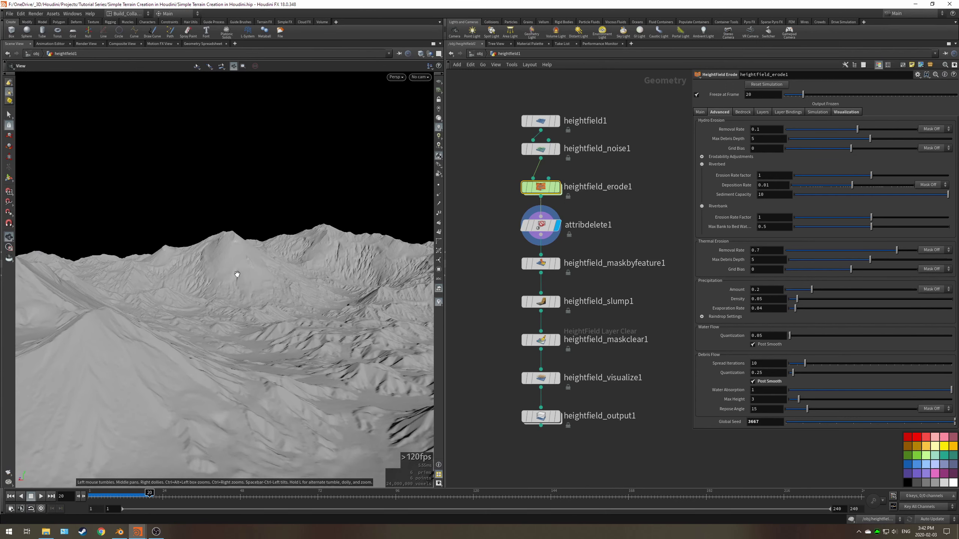
# - Collapse the erosion node's Riverbank settings and display the heightfield_maskbyfeature1 node with its masking parameters
pyautogui.click(702, 206)
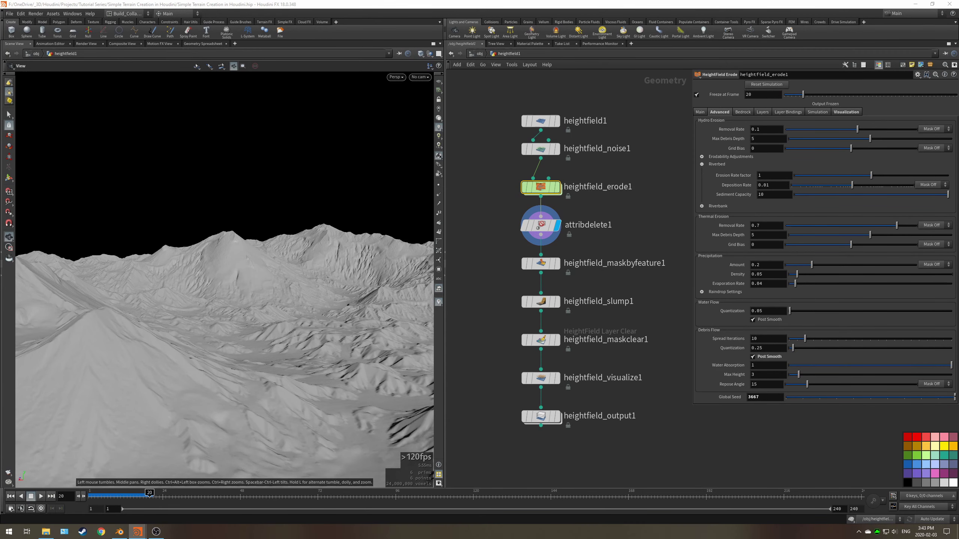
pyautogui.click(540, 264)
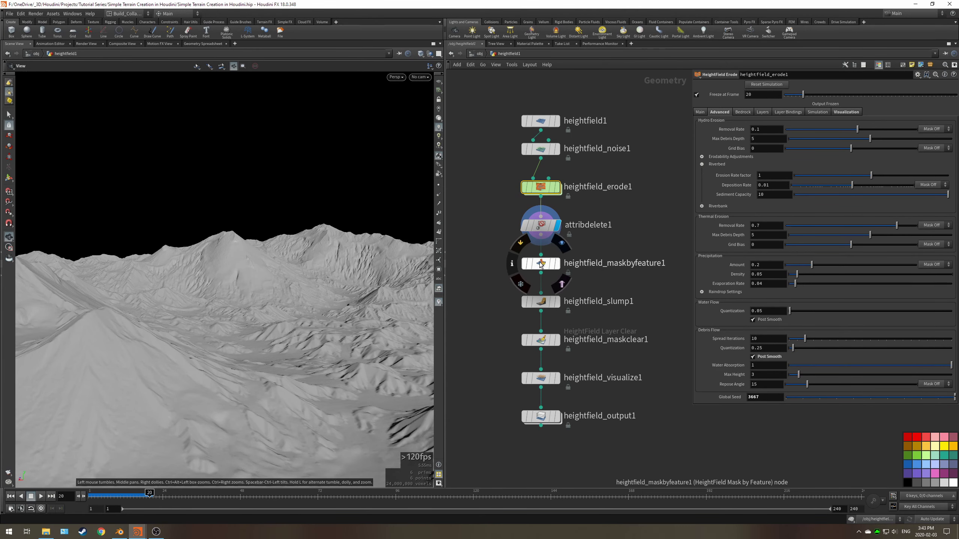
pyautogui.moveTo(276, 366); pyautogui.dragTo(235, 309)
pyautogui.click(556, 263)
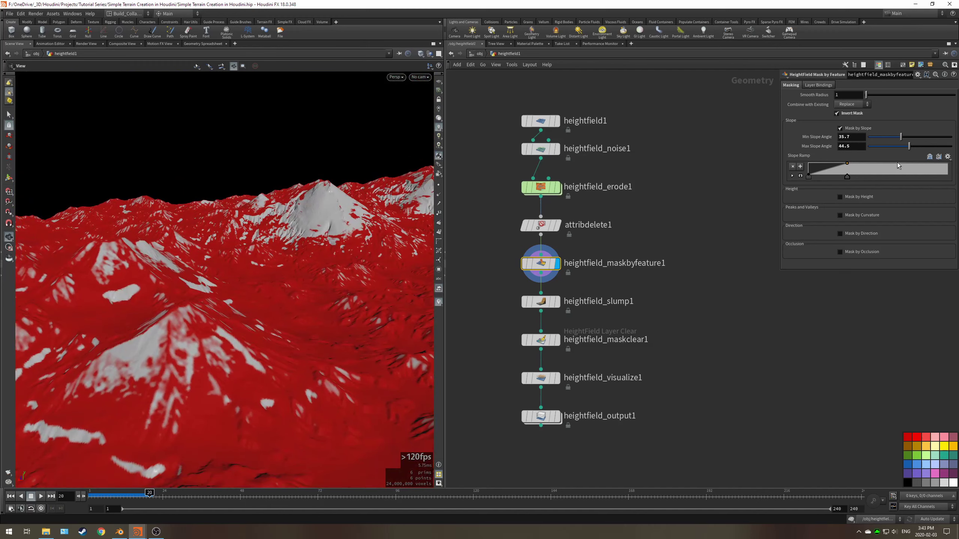
# - Set the slope mask's maximum angle to 60.5 and minimum to 27.8, and shift its ramp point slightly towards steeper slopes
pyautogui.moveTo(910, 148); pyautogui.dragTo(926, 152)
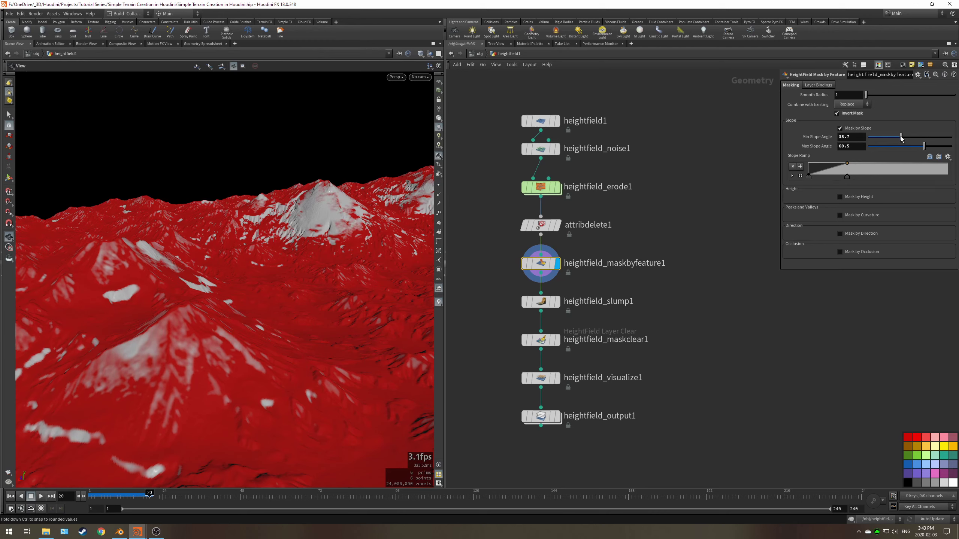
pyautogui.moveTo(900, 136); pyautogui.dragTo(894, 137)
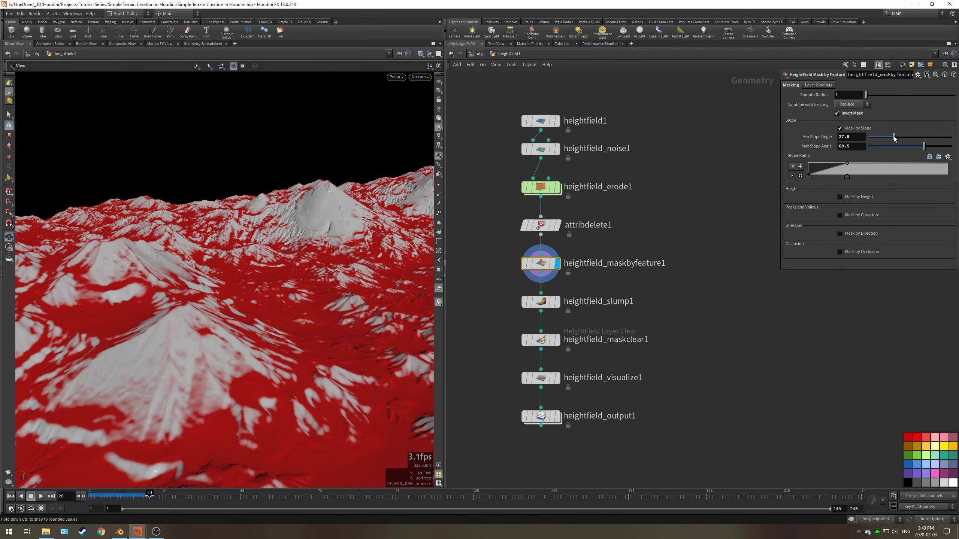
pyautogui.moveTo(848, 177); pyautogui.dragTo(852, 177)
pyautogui.moveTo(289, 264); pyautogui.dragTo(275, 284)
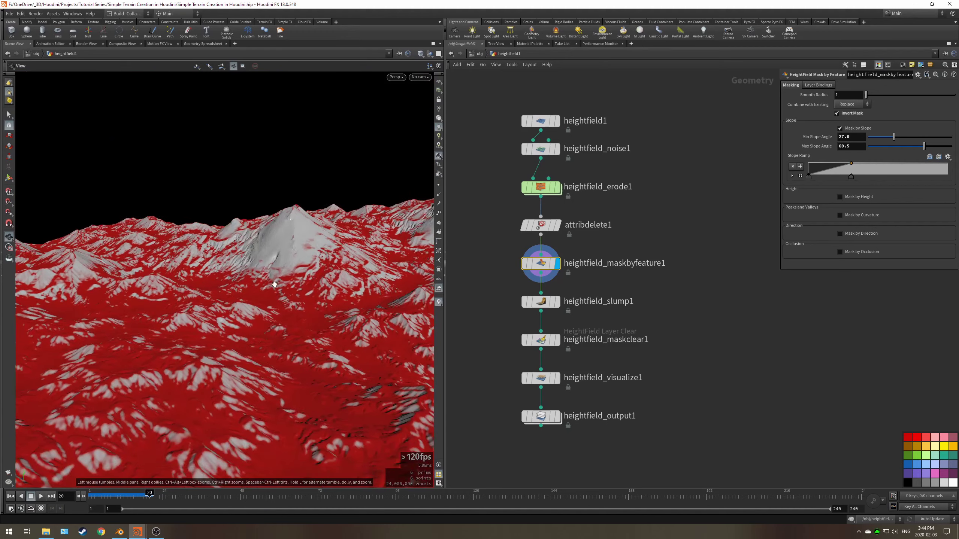
# - Select heightfield_slump1 to show its parameters, display the heightfield_maskclear1 output, and save the scene
pyautogui.click(544, 304)
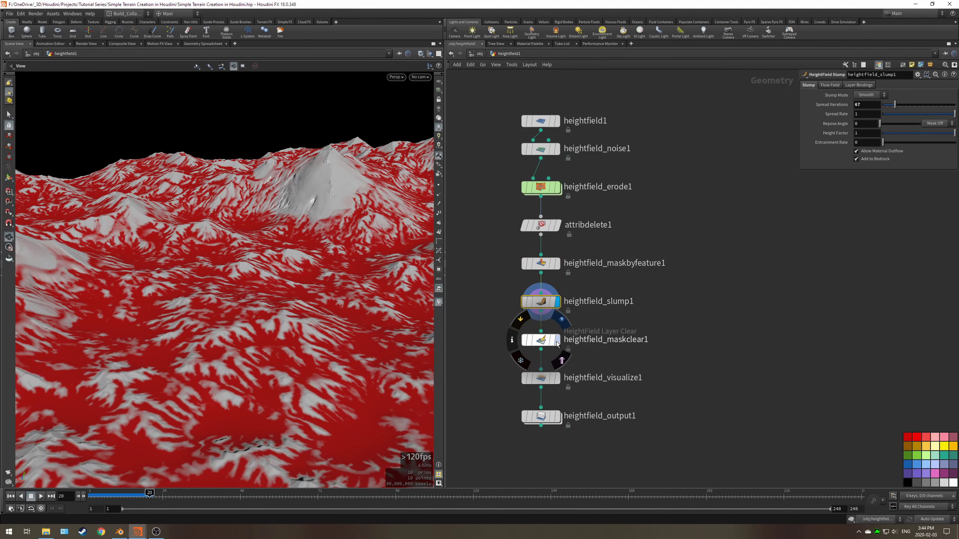
pyautogui.click(557, 340)
pyautogui.hotkey('ctrl', 's')
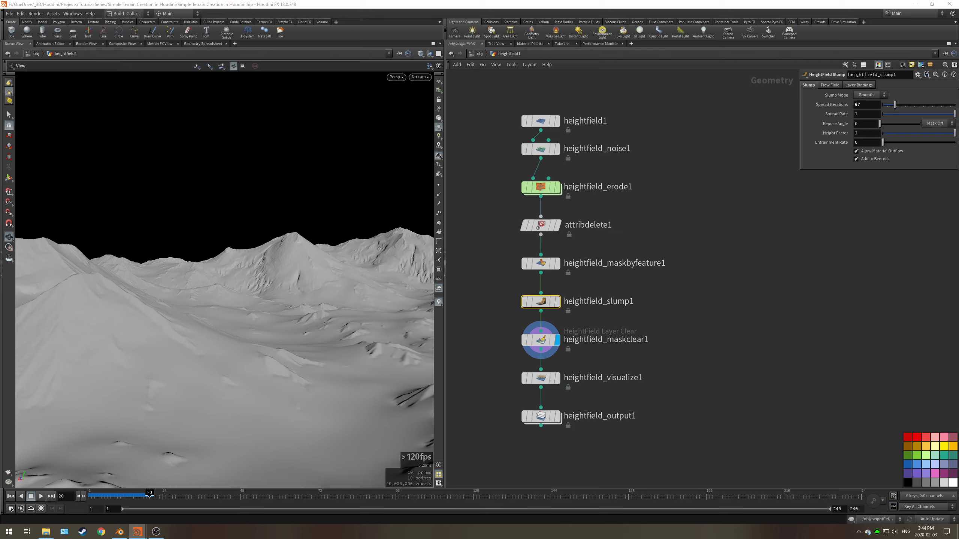
# - Switch heightfield_slump1's Slump Mode to Granular and set its Spread Rate to .1
pyautogui.click(863, 94)
pyautogui.click(869, 113)
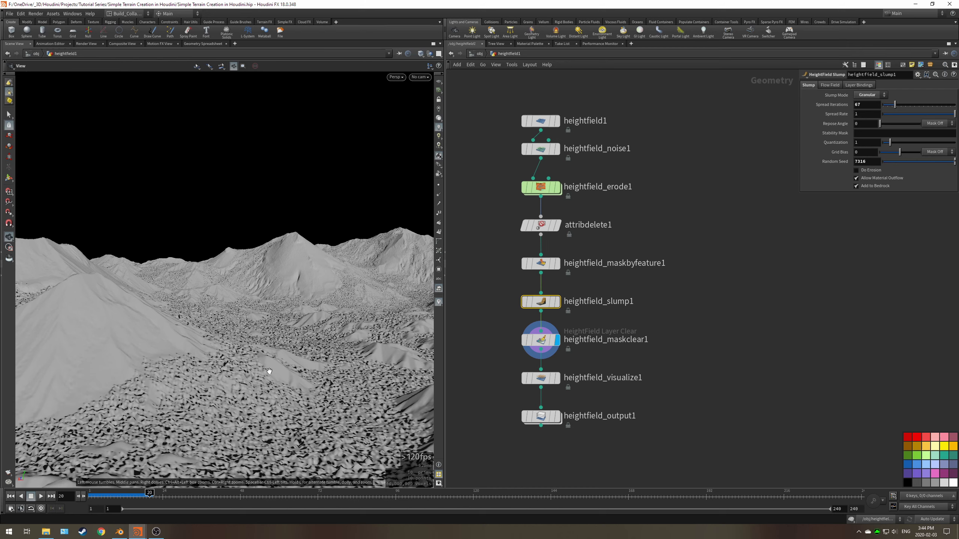
pyautogui.click(862, 114)
pyautogui.write('.1')
pyautogui.press('Return')
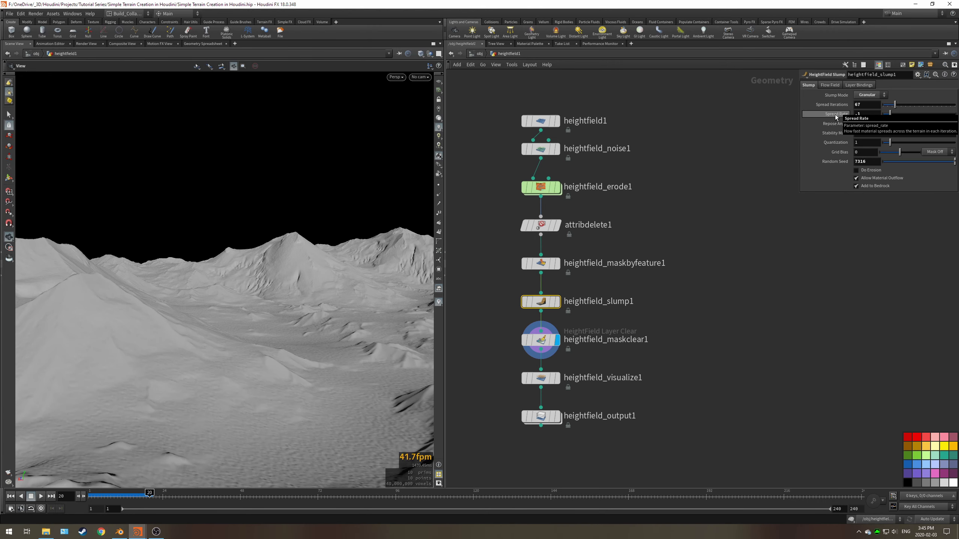
# - Set the slump's Spread Iterations to 75 and inspect the granular terrain surface from several angles
pyautogui.click(860, 104)
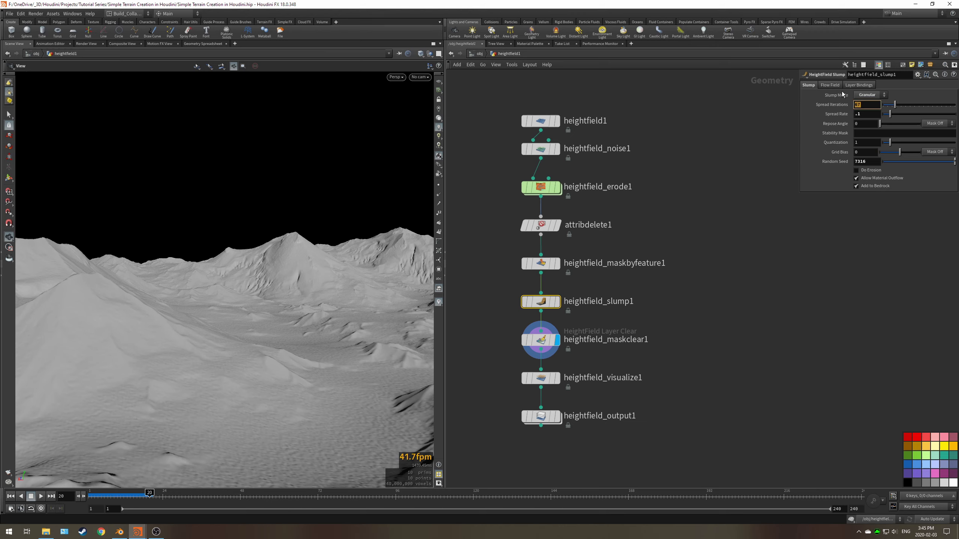
pyautogui.write('75')
pyautogui.press('Return')
pyautogui.scroll(-2, 297, 248)
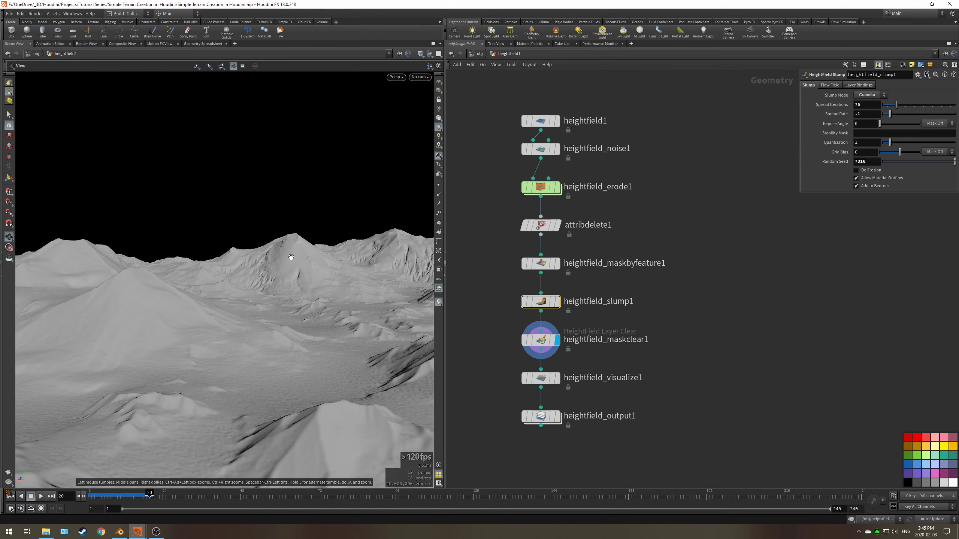
pyautogui.scroll(10, 291, 257)
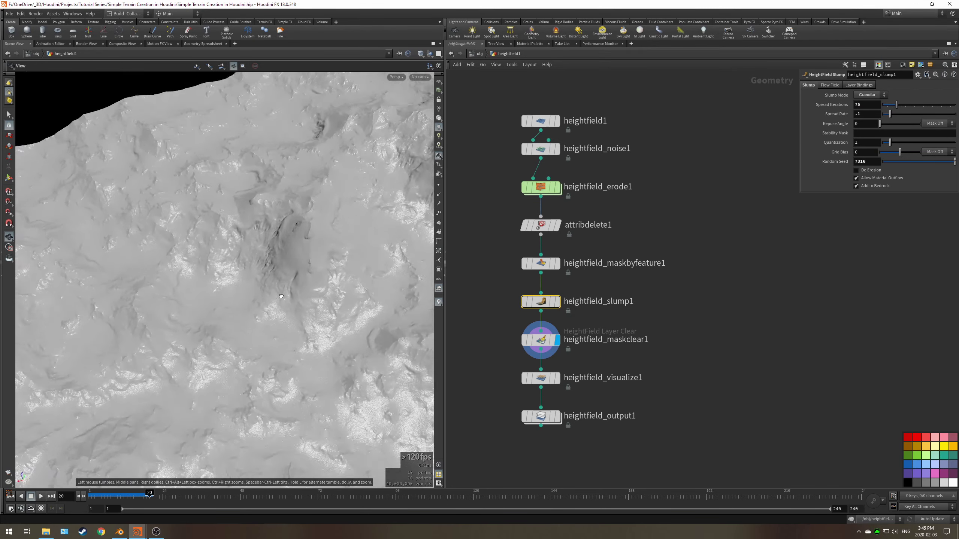
pyautogui.moveTo(282, 297); pyautogui.dragTo(249, 309)
pyautogui.scroll(-3, 322, 360)
pyautogui.moveTo(279, 348); pyautogui.dragTo(274, 318, button='middle')
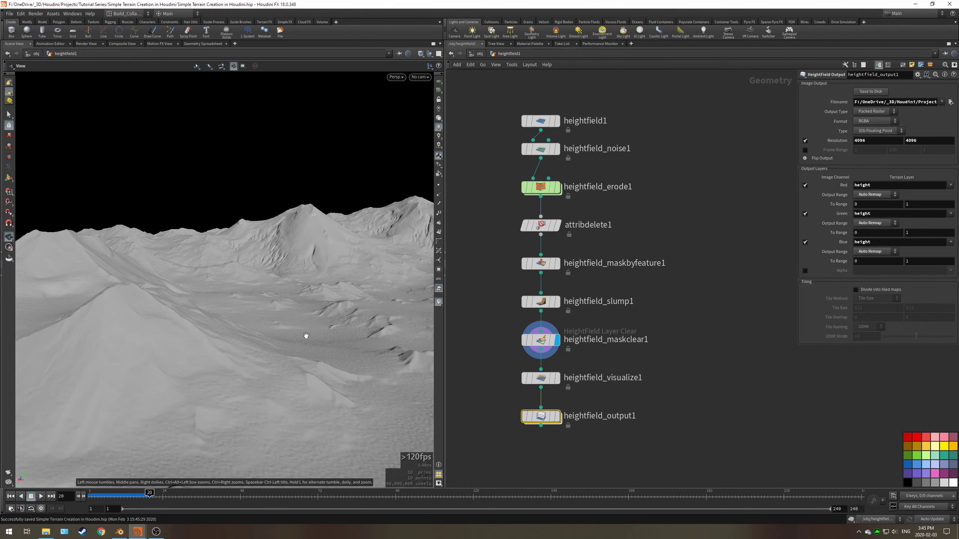
pyautogui.moveTo(306, 336); pyautogui.dragTo(270, 321, button='right')
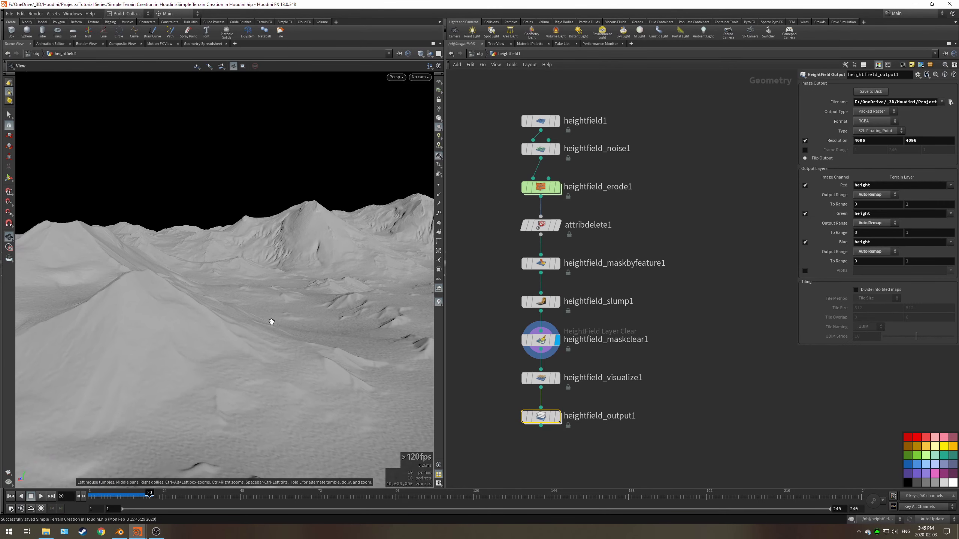
# - Display heightfield_output1, choose the existing Simpe Terrain.exr as its output file, and save the heightmap to disk
pyautogui.click(557, 415)
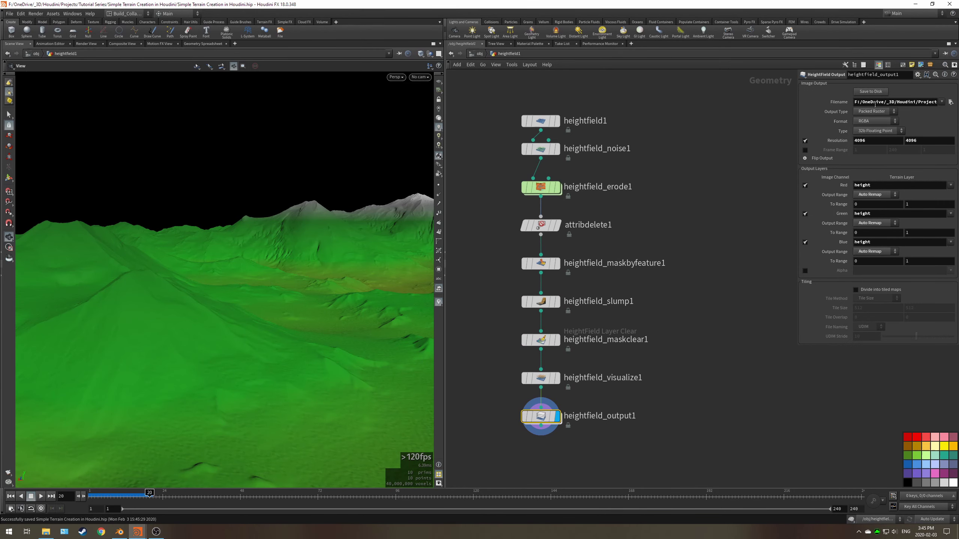
pyautogui.click(954, 102)
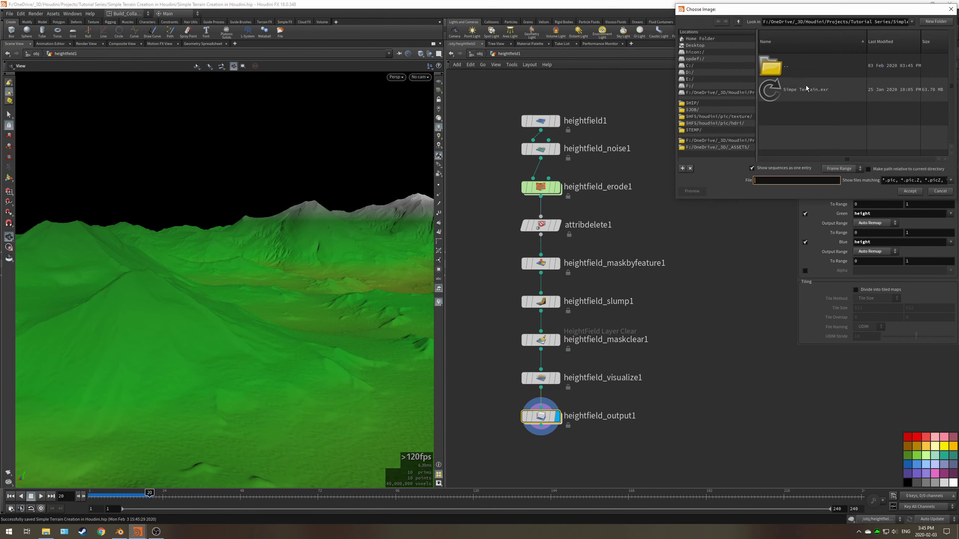
pyautogui.click(806, 89)
pyautogui.click(909, 191)
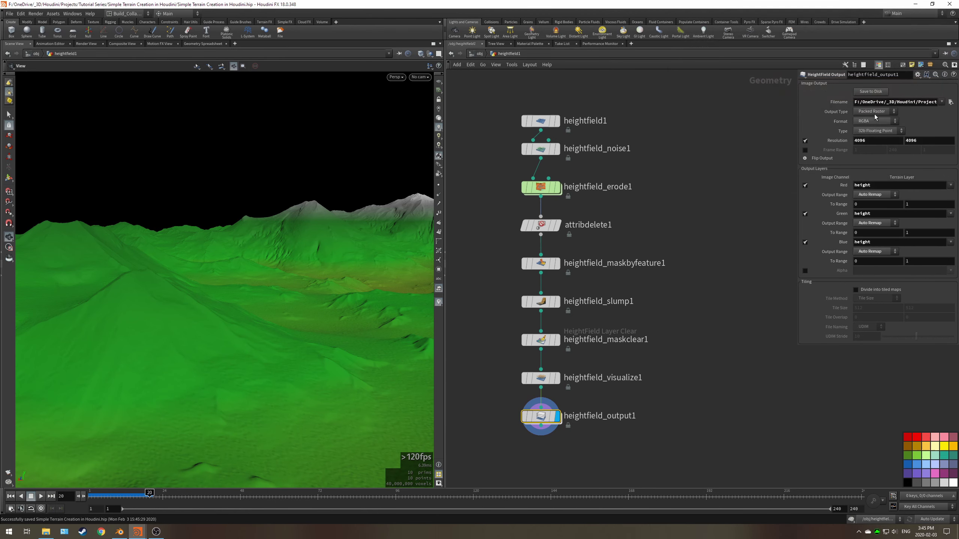
pyautogui.click(873, 93)
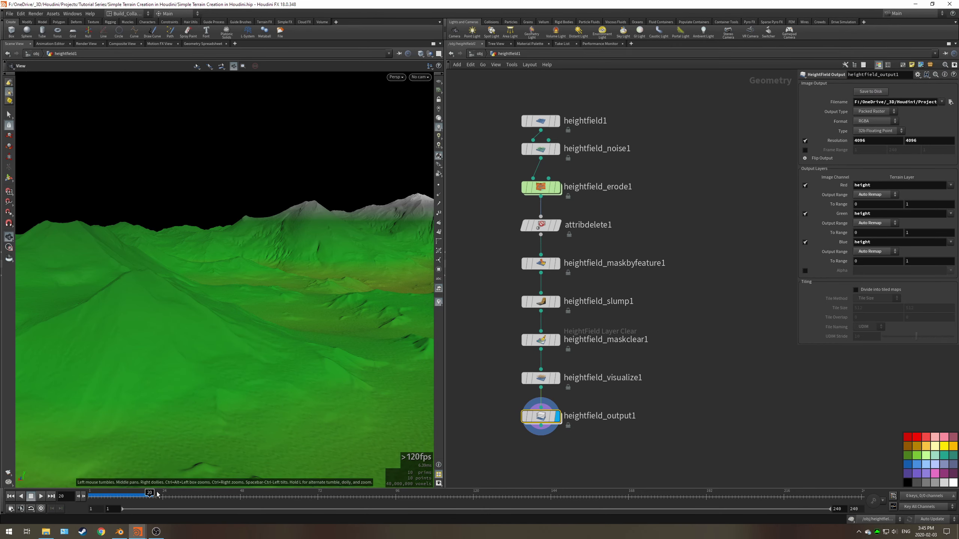
# - Switch to Blender, reload the terrain's Simpe Terrain.exr displacement image from disk, and examine the updated terrain up close
pyautogui.click(119, 531)
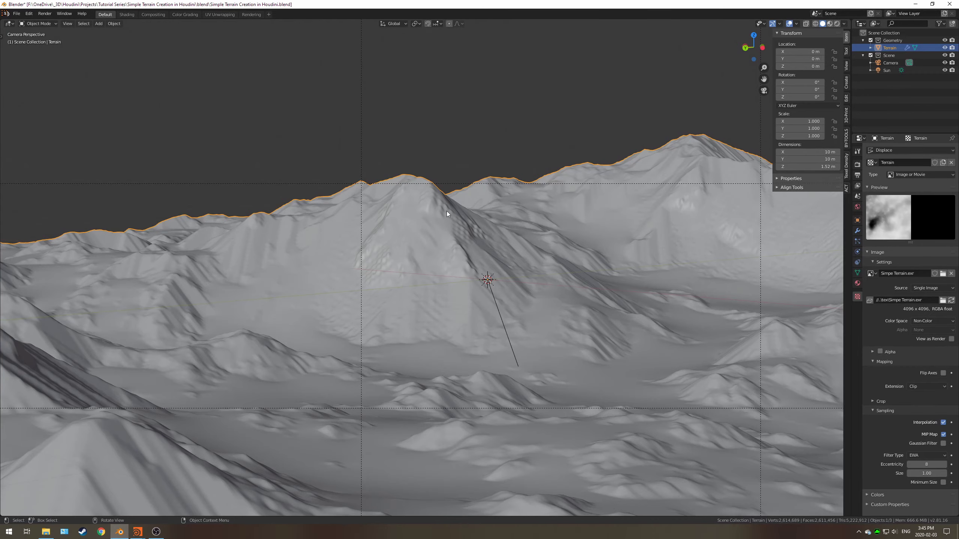
pyautogui.scroll(-4, 446, 212)
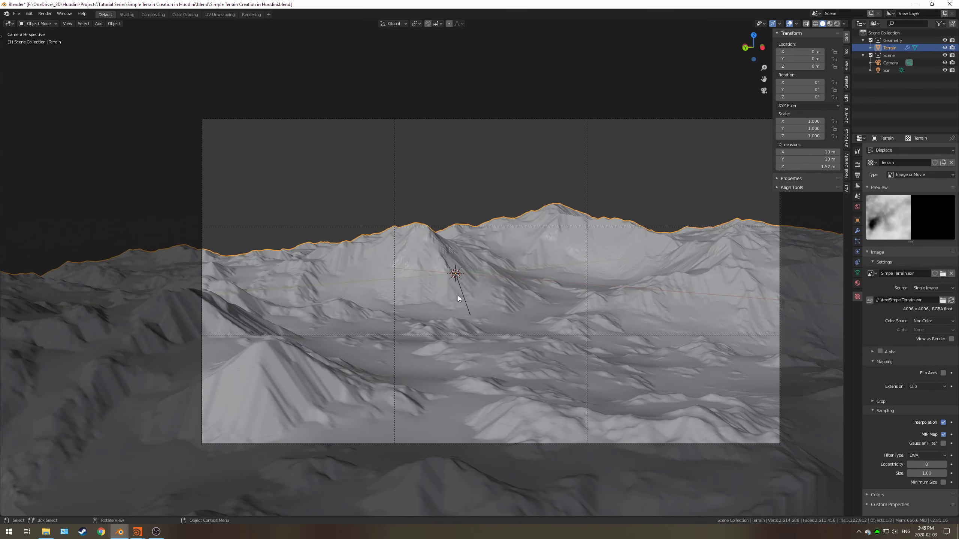
pyautogui.scroll(2, 458, 295)
pyautogui.keyDown('shift'); pyautogui.moveTo(505, 289); pyautogui.dragTo(425, 277, button='middle'); pyautogui.keyUp('shift')
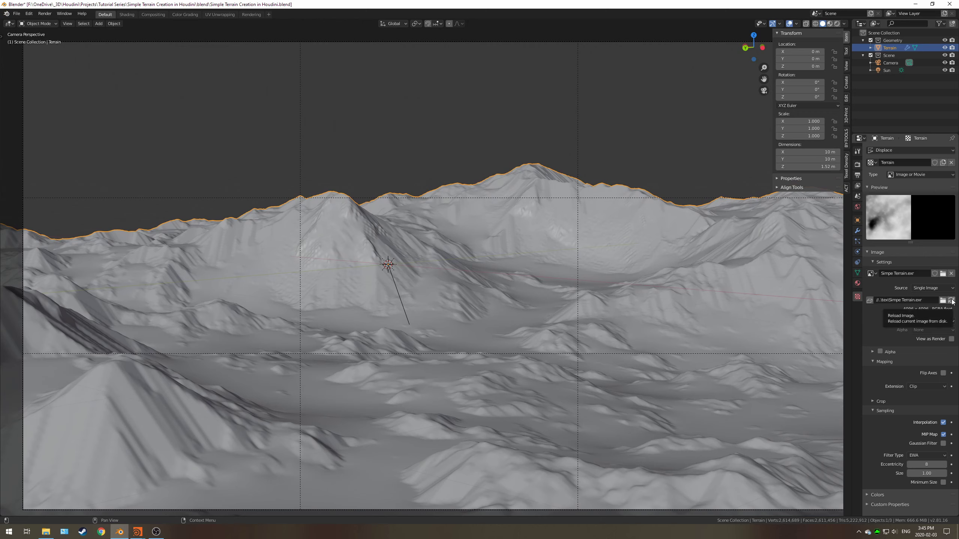
pyautogui.click(951, 300)
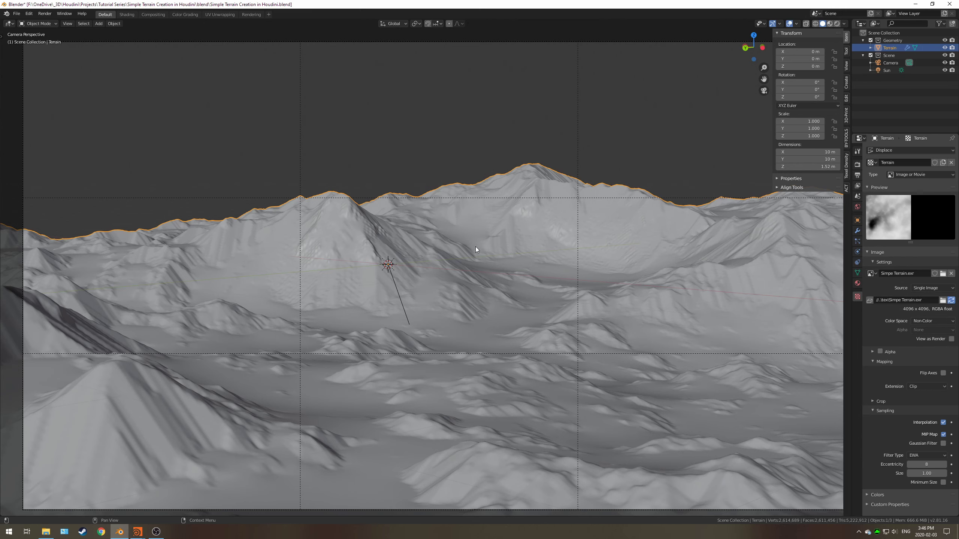
pyautogui.scroll(-1, 475, 246)
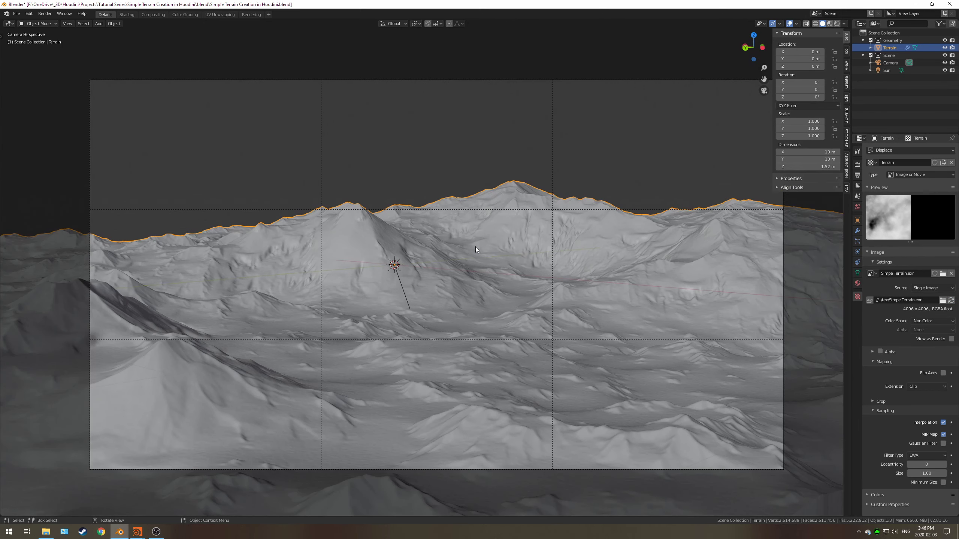
pyautogui.scroll(5, 318, 210)
pyautogui.moveTo(474, 246); pyautogui.dragTo(314, 167, button='middle')
pyautogui.moveTo(383, 257); pyautogui.dragTo(417, 247, button='middle')
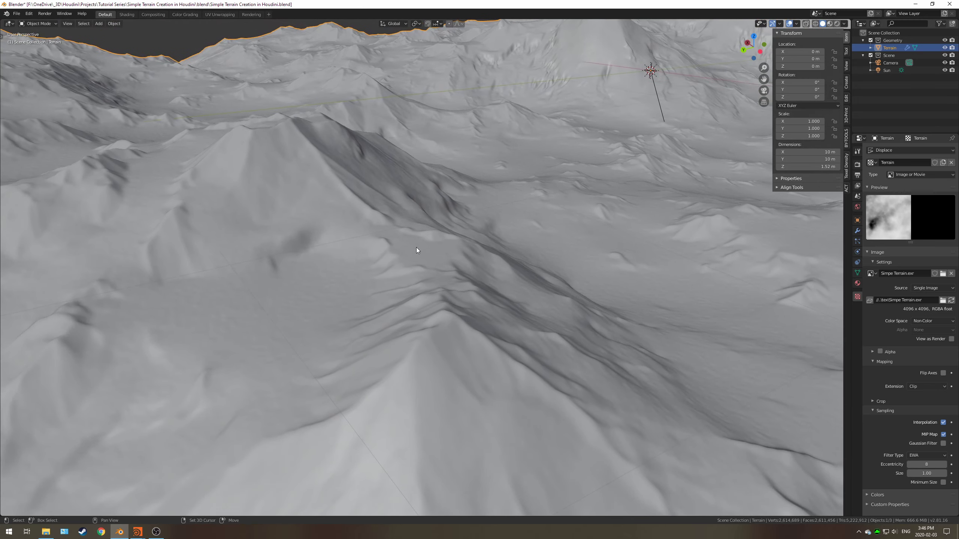
# - Open the Terrain object's modifiers and change the subdivision modifier's viewport level
pyautogui.click(857, 230)
pyautogui.click(870, 230)
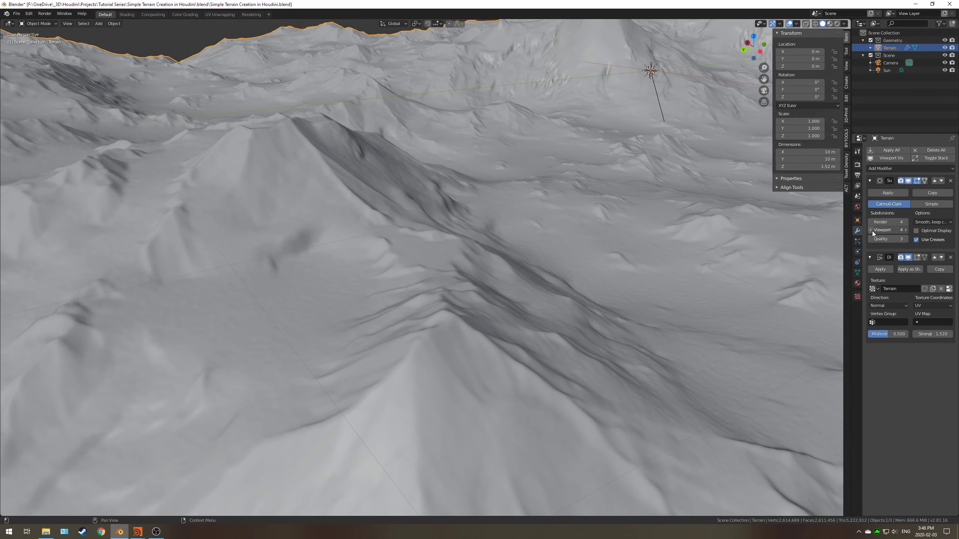